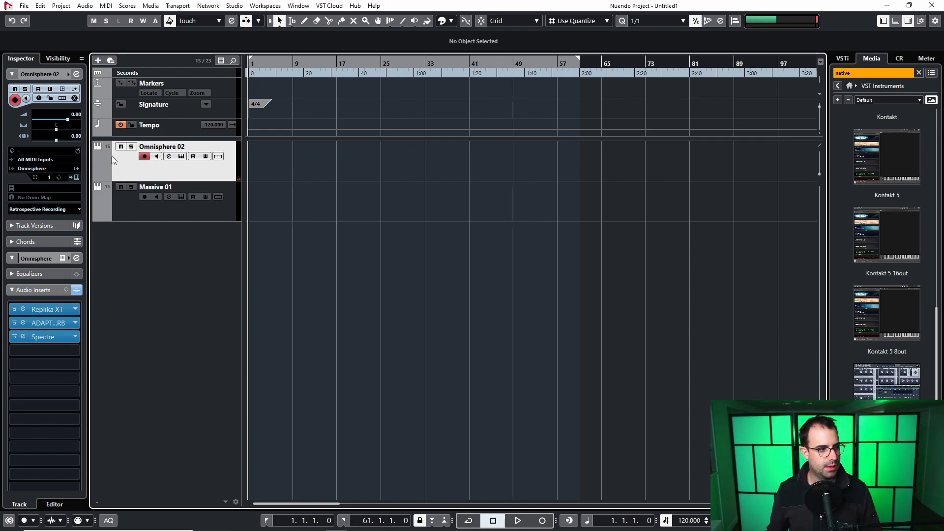
# Search the VST instruments for "omni" and add Omnisphere as a new instrument track below Massive 01
pyautogui.doubleClick(876, 73)
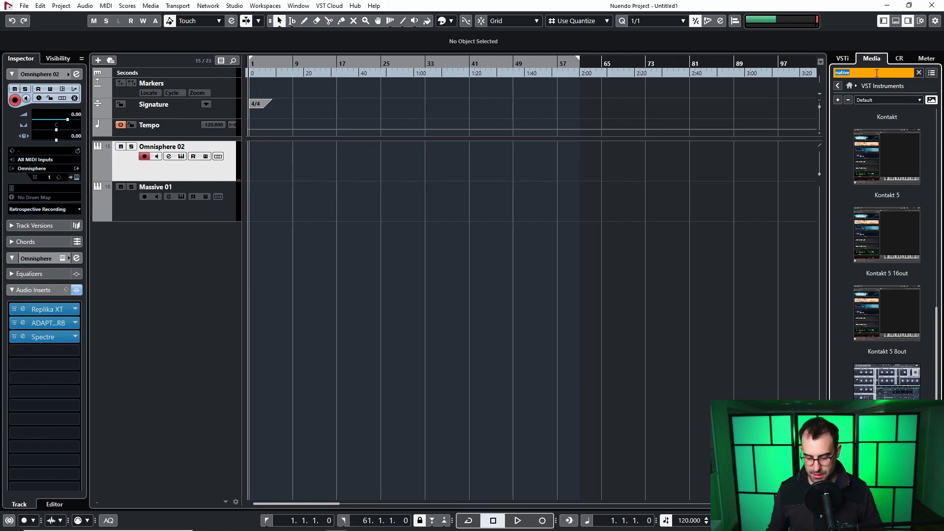
pyautogui.write('omni')
pyautogui.click(683, 190)
pyautogui.moveTo(889, 137); pyautogui.dragTo(99, 261)
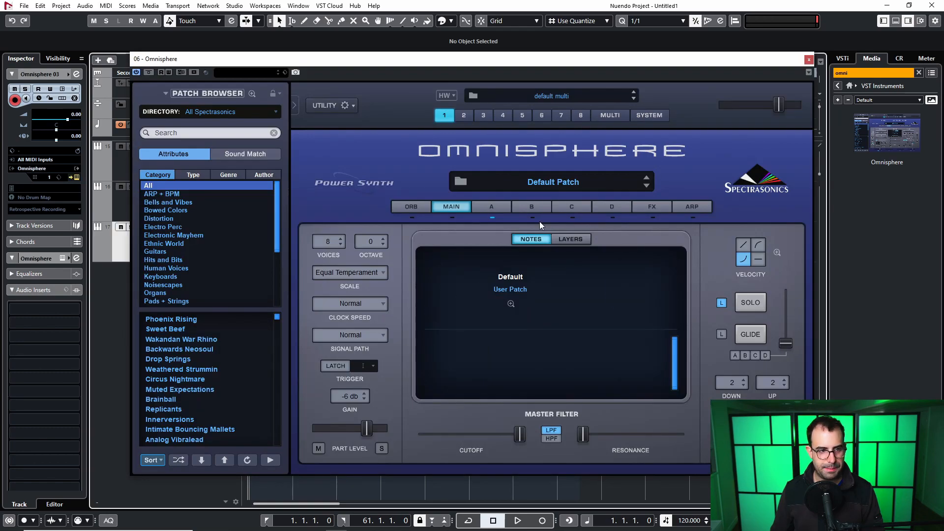
# Set the oscillator of Omnisphere's layer A to the Noise synth waveform
pyautogui.click(493, 210)
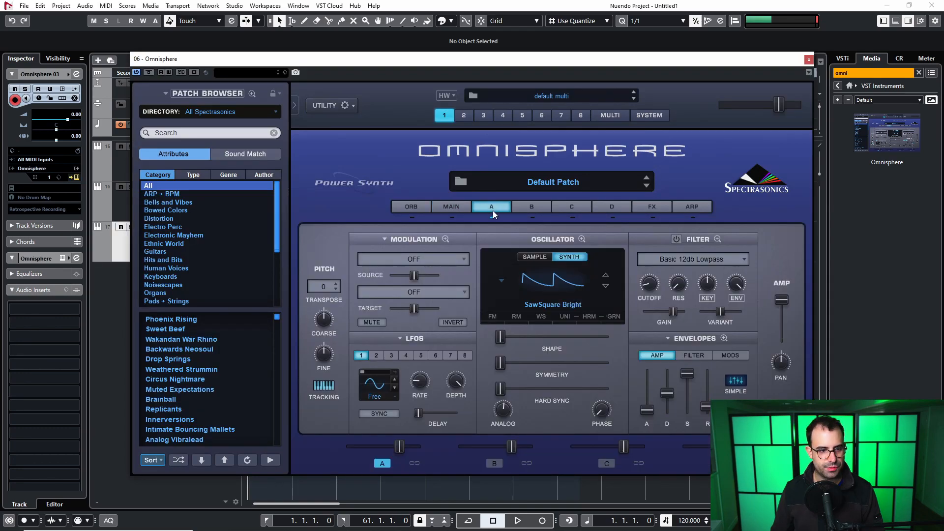
pyautogui.click(541, 283)
pyautogui.click(504, 226)
pyautogui.click(546, 279)
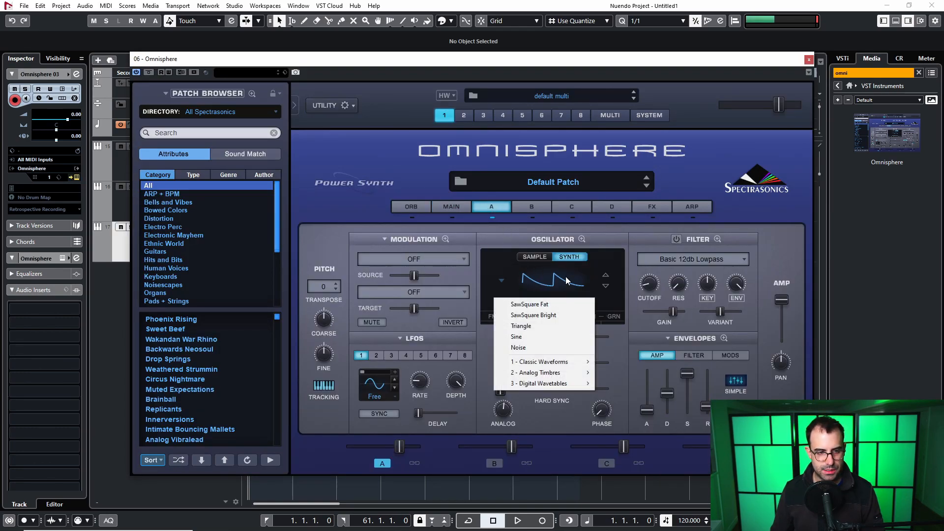
pyautogui.click(543, 347)
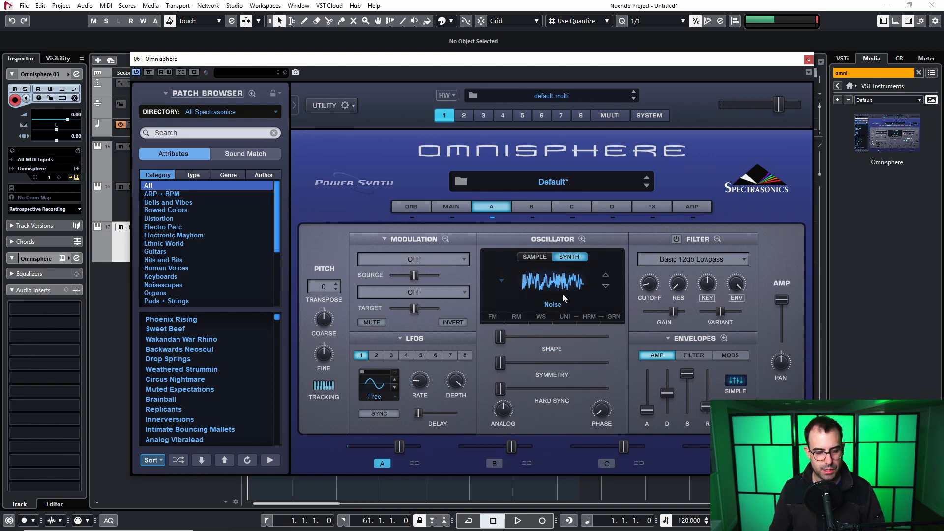
# Turn on layer A's filter, using the Basic 12db Lowpass type
pyautogui.moveTo(653, 62)
pyautogui.mouseDown()
pyautogui.moveTo(700, 75)
pyautogui.moveTo(667, 54)
pyautogui.mouseUp()
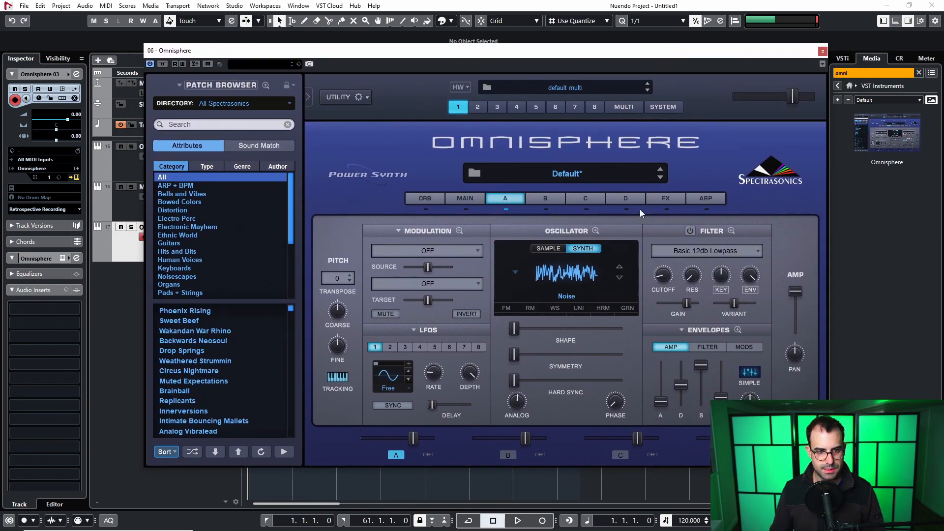
pyautogui.click(743, 252)
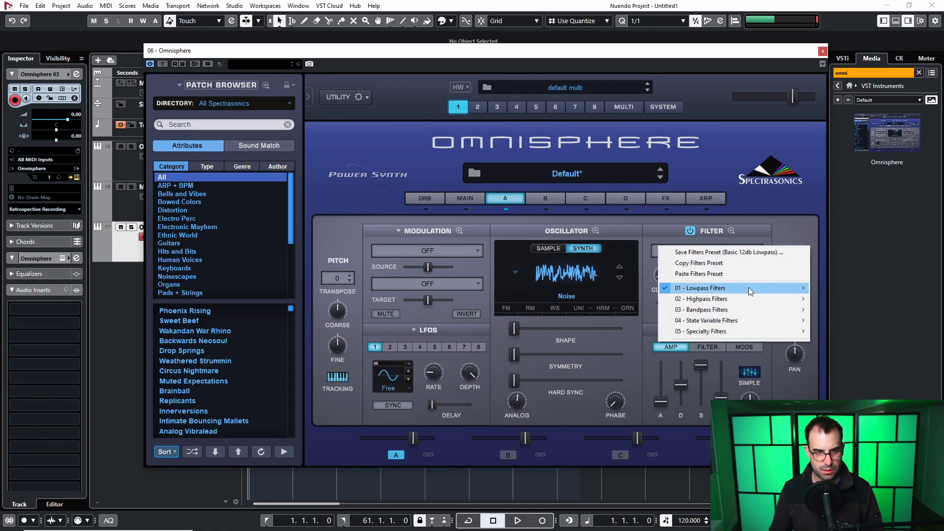
pyautogui.click(795, 208)
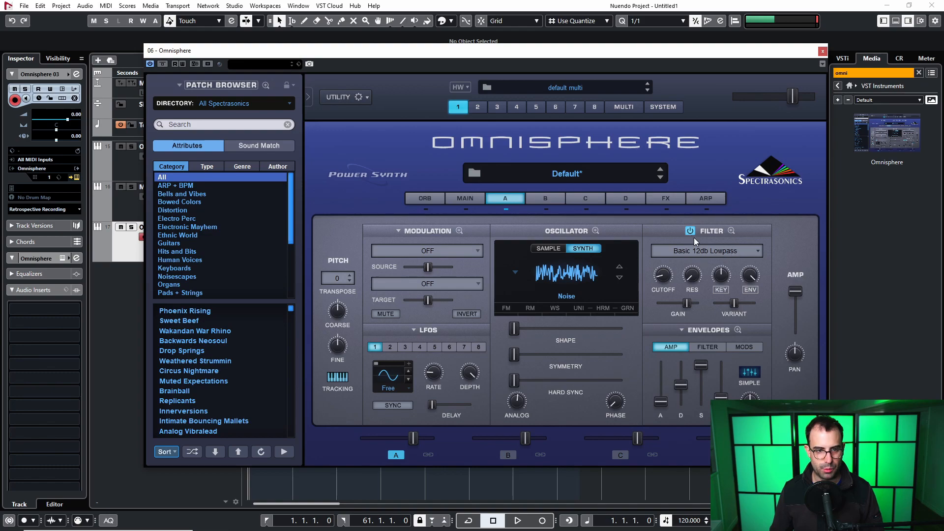
# Assign the filter's cutoff and resonance to hardware controls with MIDI CC Learn
pyautogui.rightClick(662, 276)
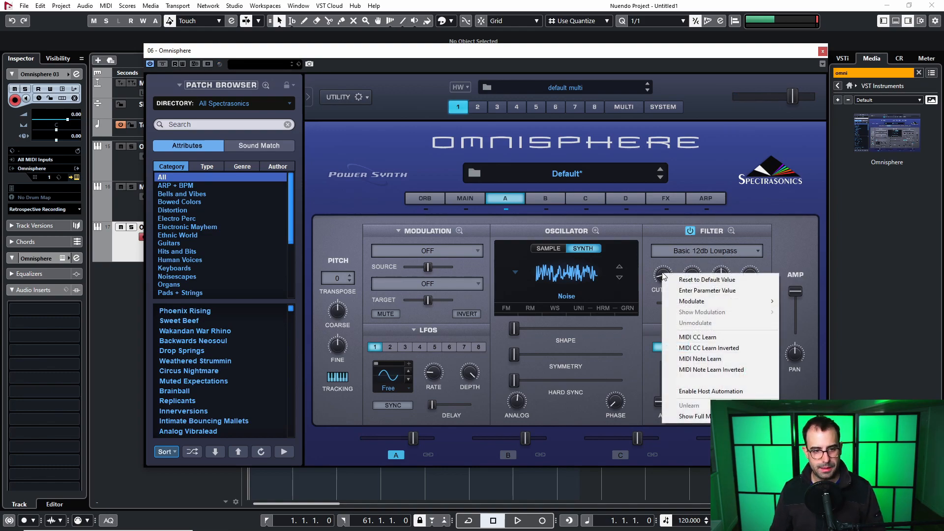
pyautogui.click(697, 337)
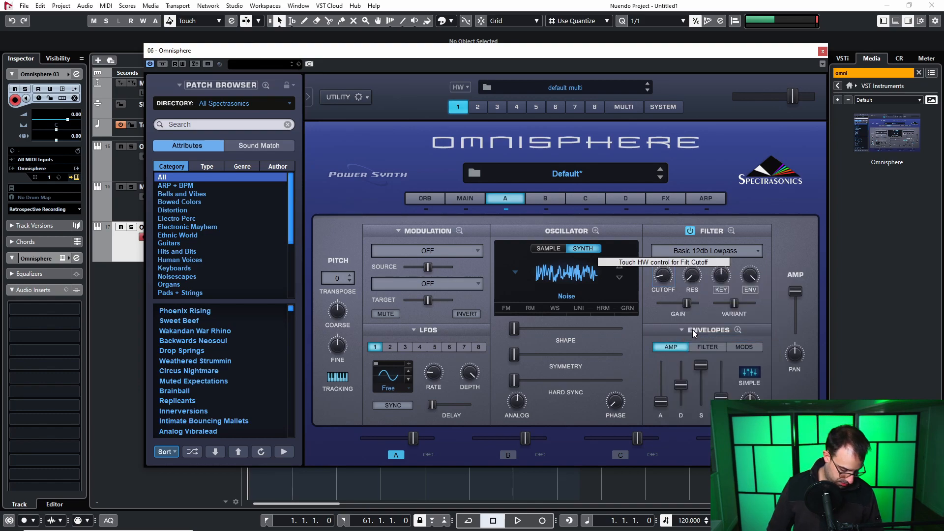
pyautogui.rightClick(692, 277)
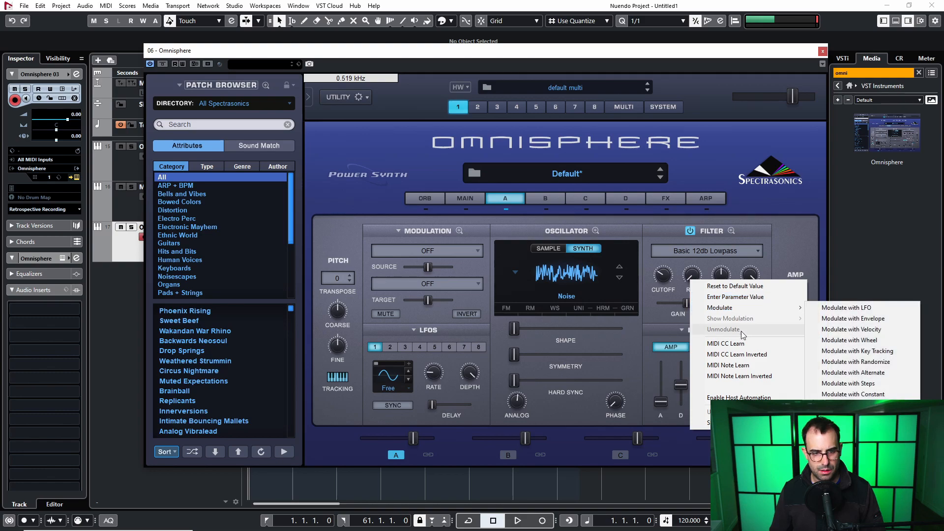
pyautogui.click(742, 345)
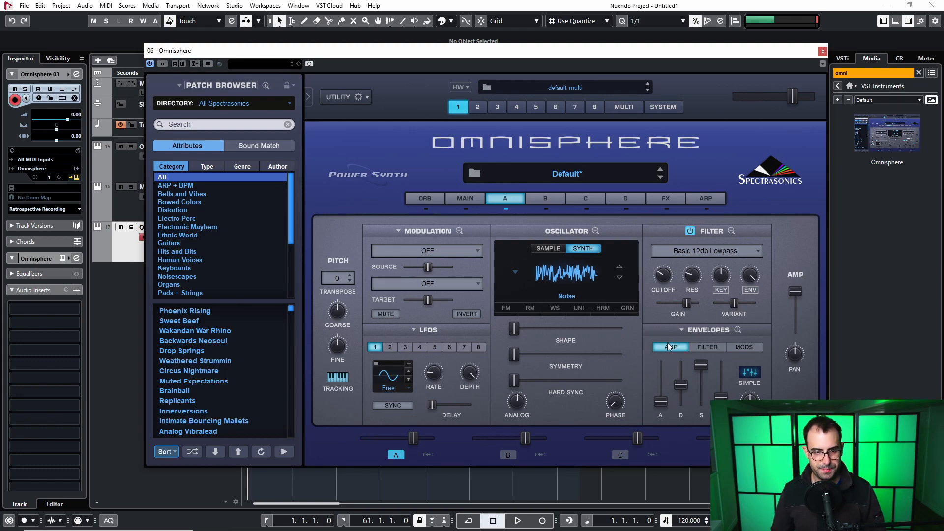
# Shape the amp envelope with longer attack and release, minimum decay and high sustain, trying zero sustain along the way
pyautogui.moveTo(660, 401)
pyautogui.mouseDown()
pyautogui.moveTo(662, 379)
pyautogui.moveTo(664, 387)
pyautogui.mouseUp()
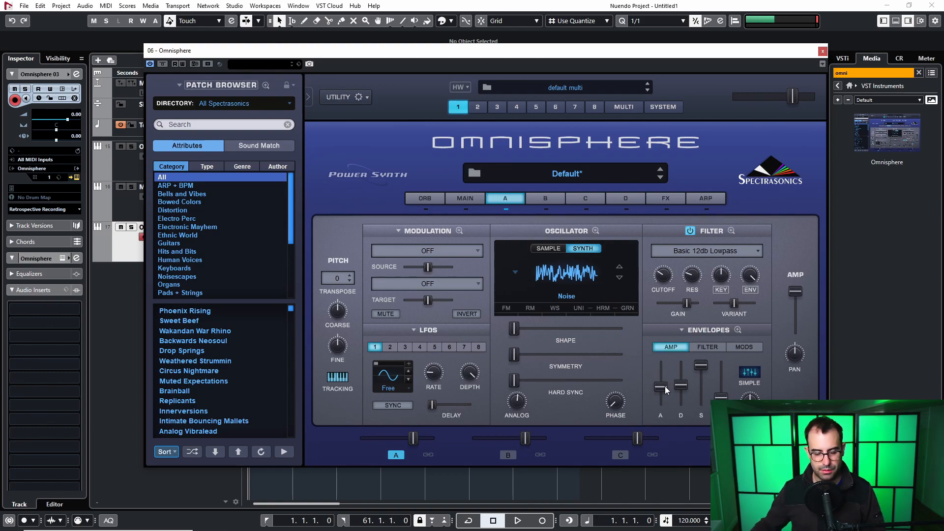
pyautogui.moveTo(721, 397); pyautogui.dragTo(728, 384)
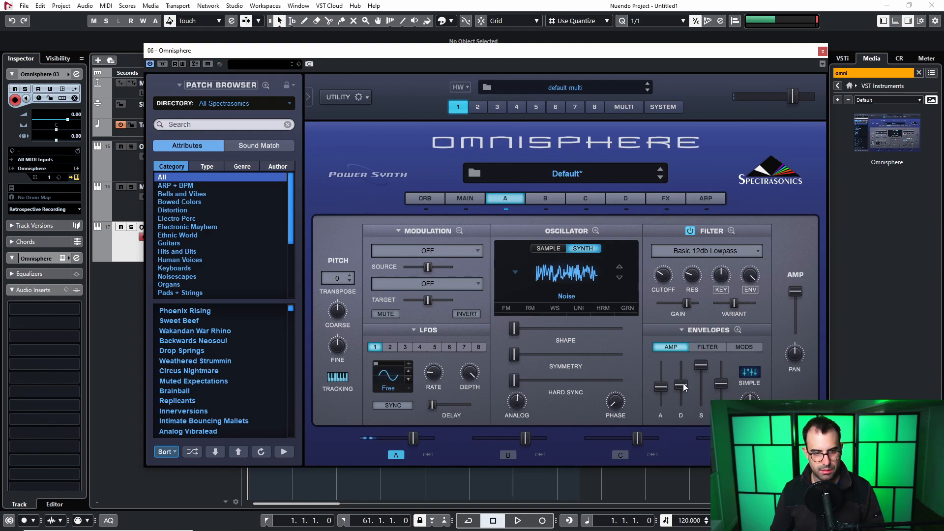
pyautogui.moveTo(681, 388); pyautogui.dragTo(681, 403)
pyautogui.moveTo(701, 366); pyautogui.dragTo(700, 438)
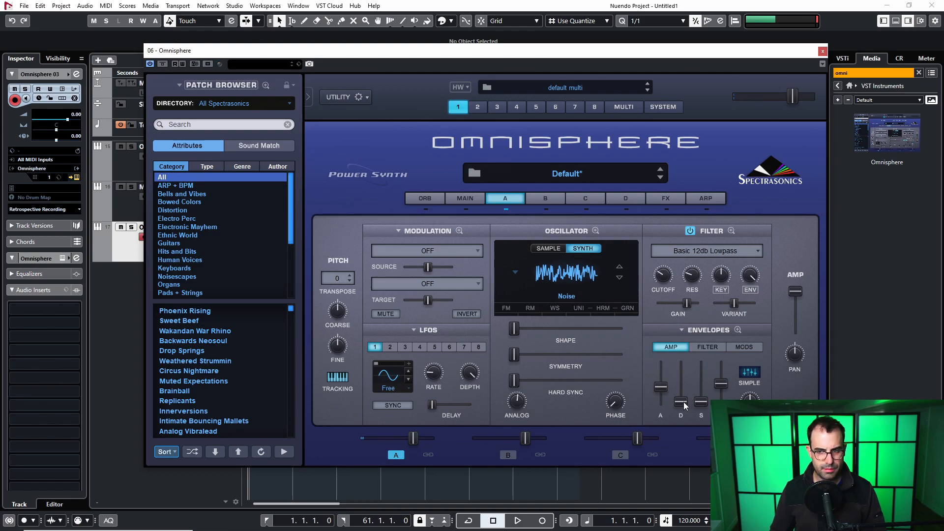
pyautogui.moveTo(701, 402); pyautogui.dragTo(702, 367)
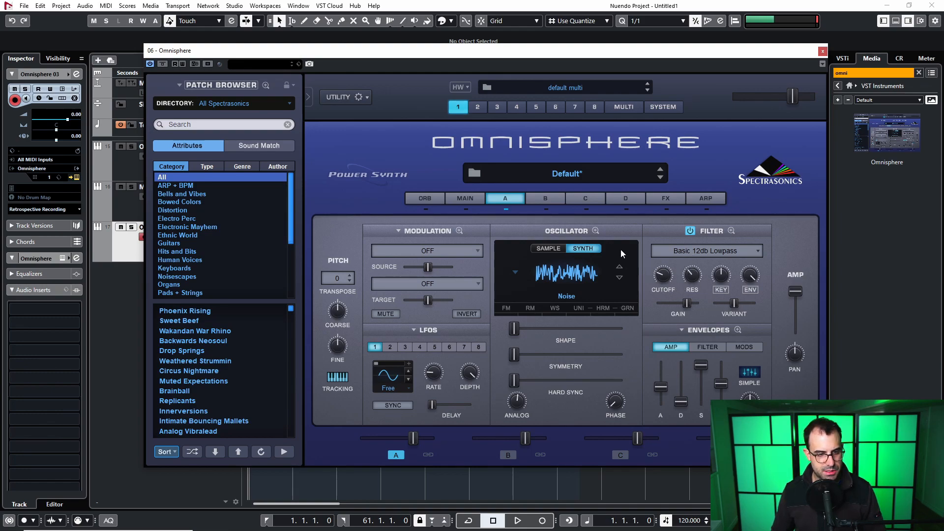
# Switch LFO 1 to the jagged, random-looking waveform and modulate the filter cutoff with the LFO
pyautogui.click(409, 377)
pyautogui.click(408, 377)
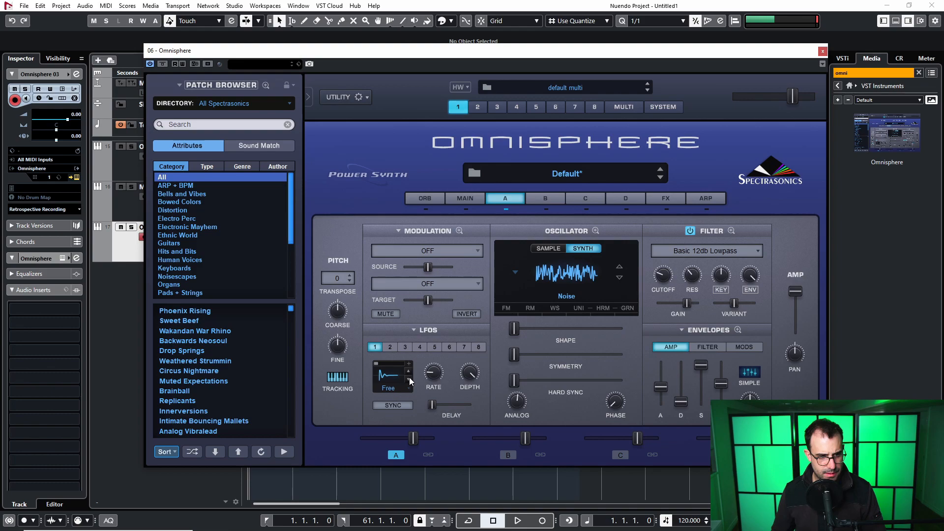
pyautogui.rightClick(659, 274)
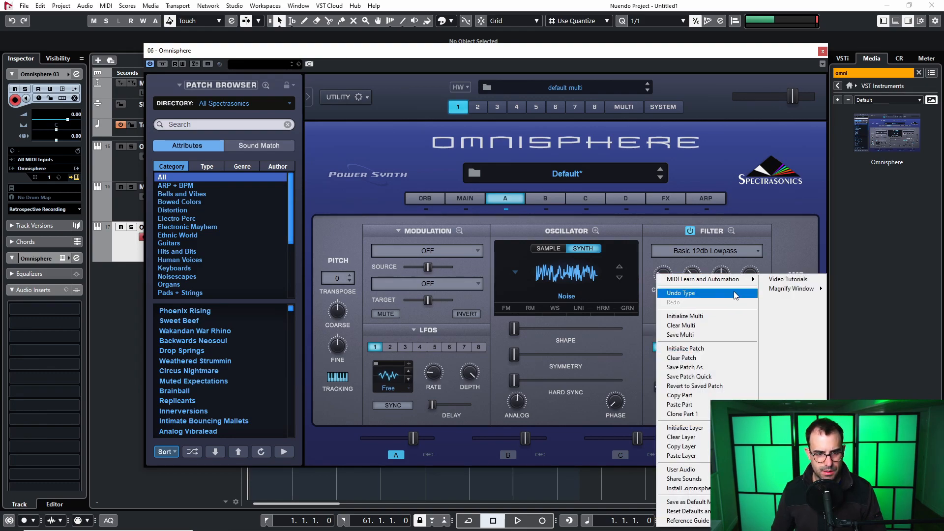
pyautogui.click(660, 270)
pyautogui.rightClick(662, 278)
pyautogui.moveTo(741, 308)
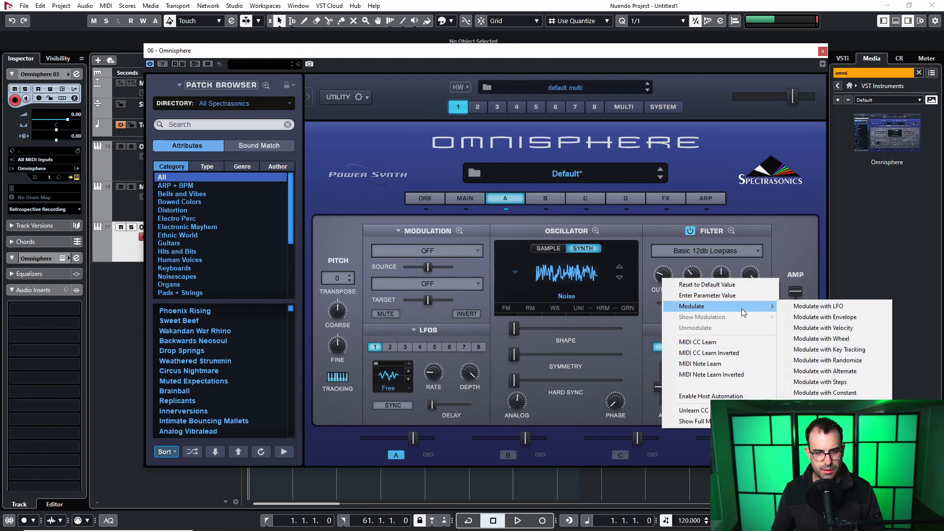
pyautogui.click(816, 306)
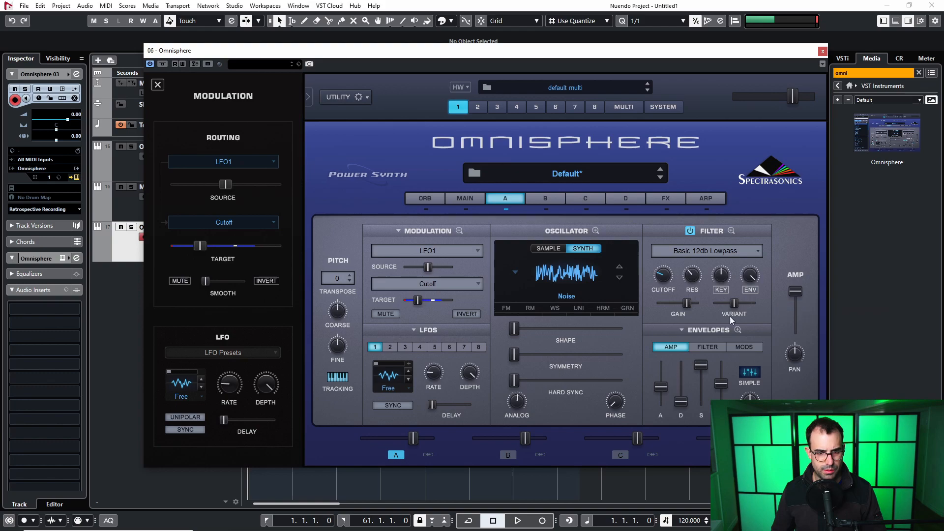
# Balance the LFO1-to-Cutoff routing by trying minimum LFO depth, slightly lowering the source amount and raising the target to mid-range
pyautogui.moveTo(470, 372); pyautogui.dragTo(479, 479)
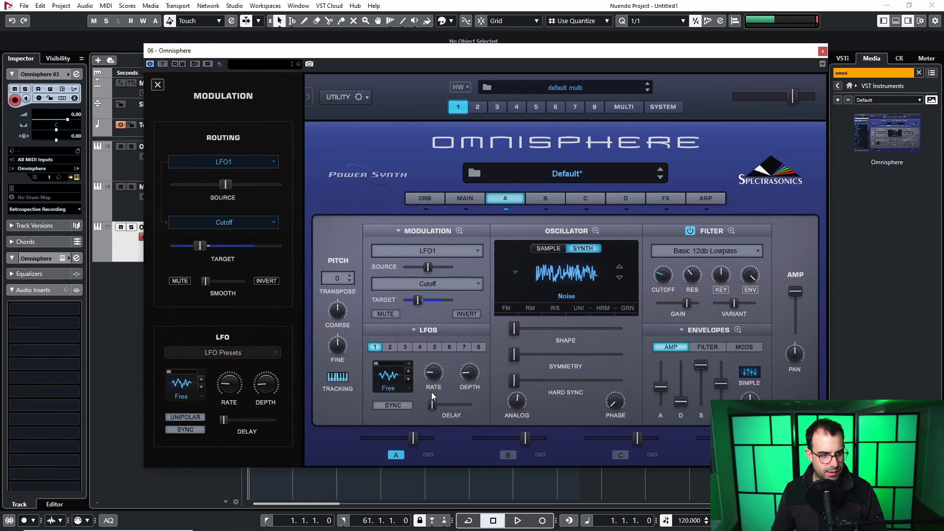
pyautogui.moveTo(468, 373); pyautogui.dragTo(504, 260)
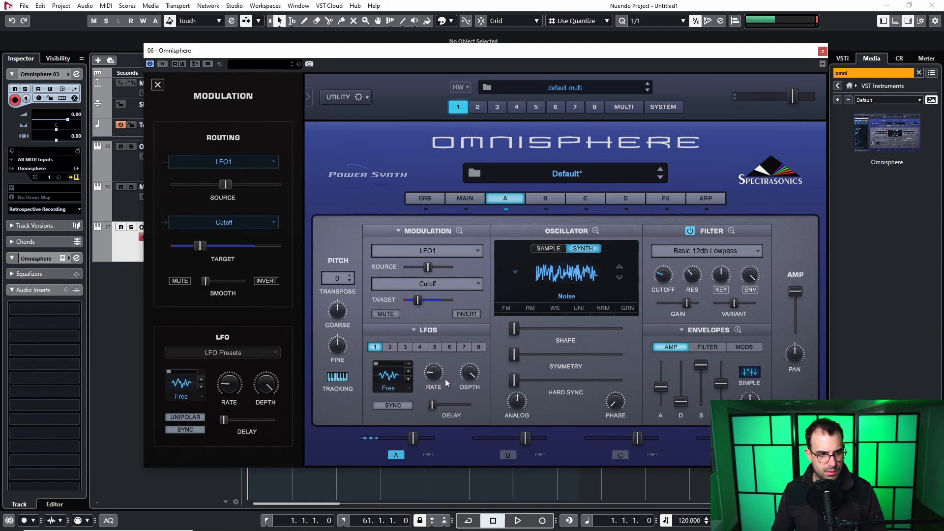
pyautogui.moveTo(202, 246); pyautogui.dragTo(217, 246)
pyautogui.moveTo(225, 185); pyautogui.dragTo(216, 188)
pyautogui.moveTo(219, 246); pyautogui.dragTo(226, 244)
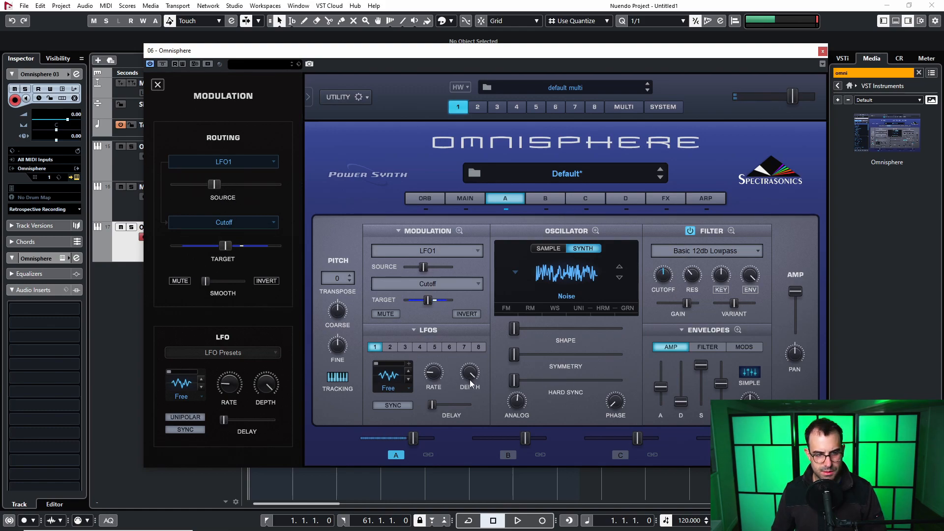
# Lower LFO 1's depth, try rates up to 15 Hz before settling on a slower one, and close the Omnisphere window
pyautogui.moveTo(467, 375); pyautogui.dragTo(462, 444)
pyautogui.moveTo(433, 372); pyautogui.dragTo(436, 333)
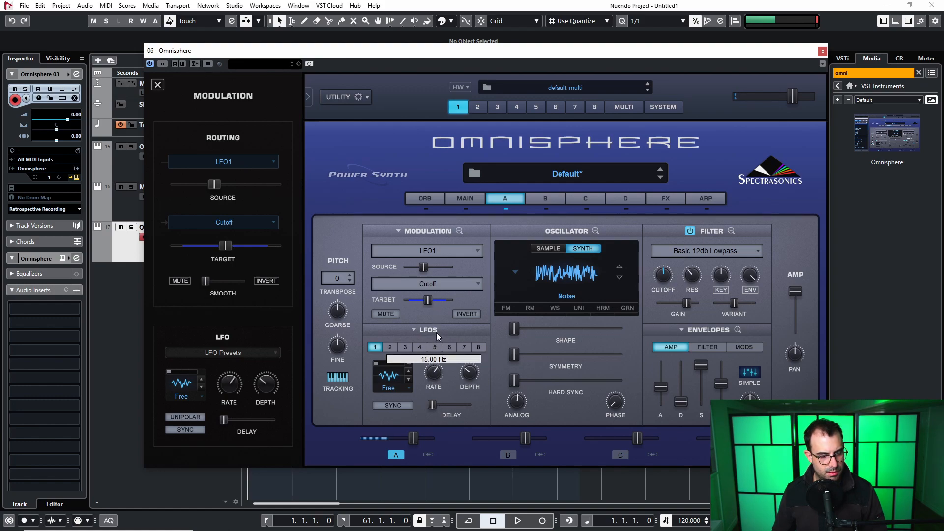
pyautogui.moveTo(471, 373); pyautogui.dragTo(469, 390)
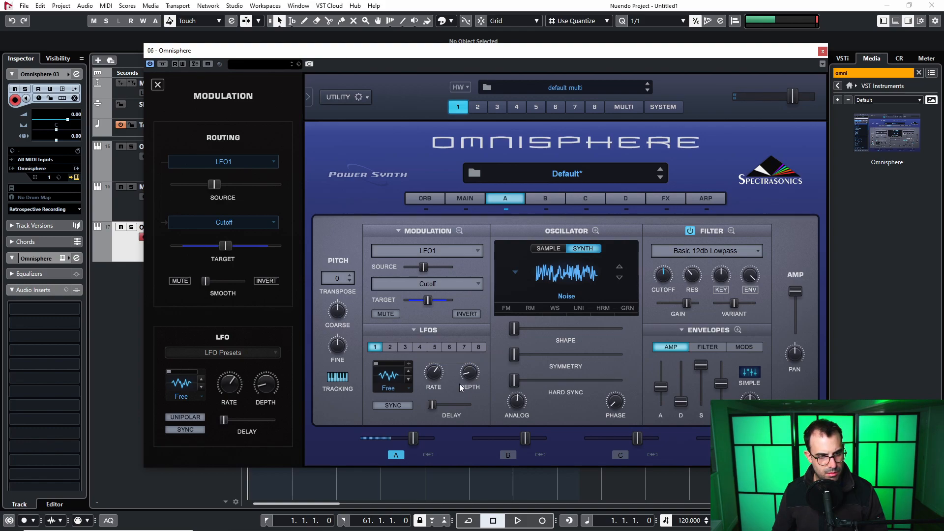
pyautogui.moveTo(435, 382)
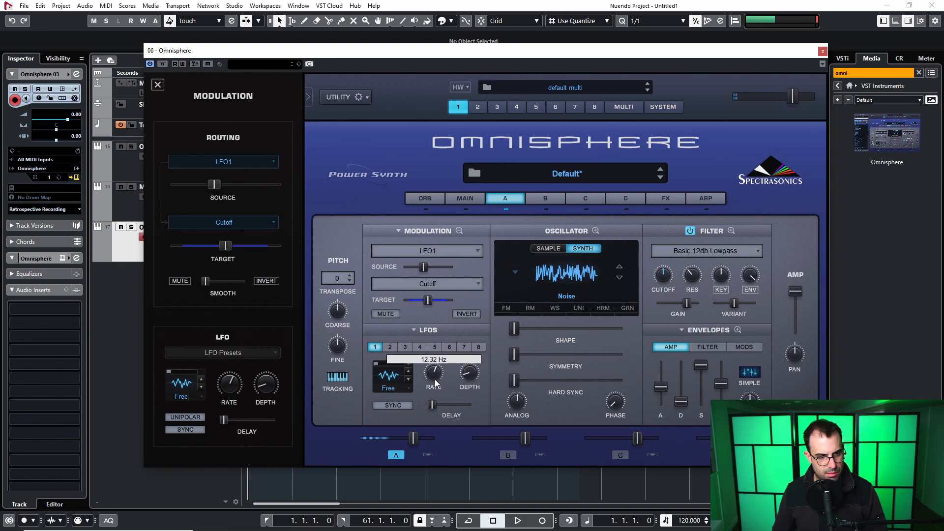
pyautogui.moveTo(435, 388); pyautogui.dragTo(429, 411)
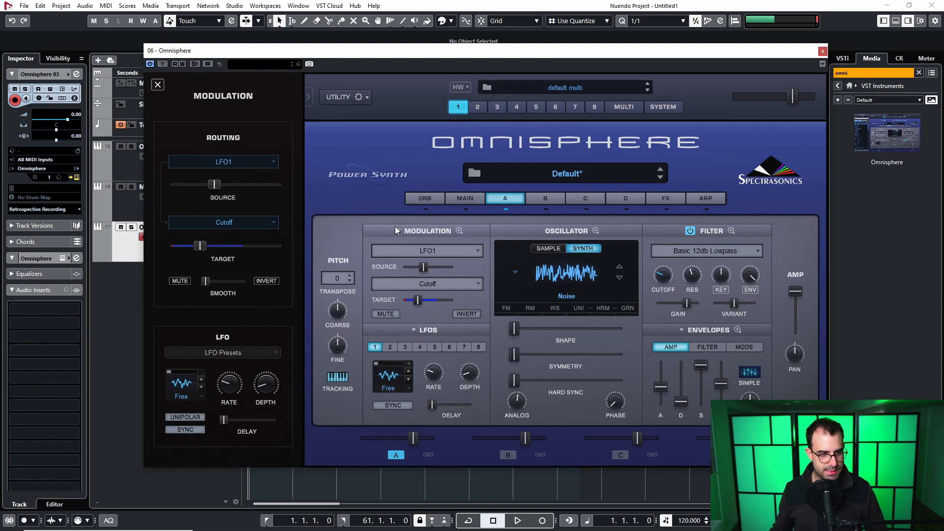
pyautogui.click(821, 49)
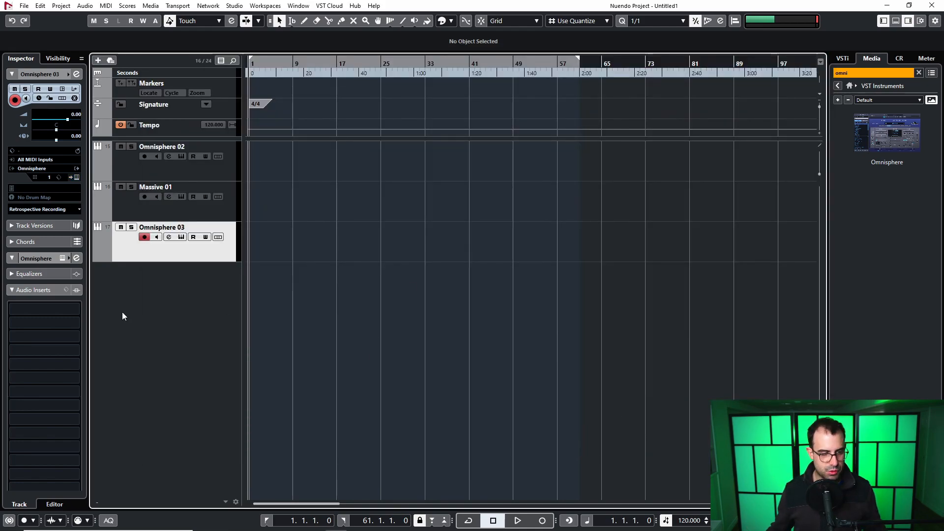
# Load Replika XT in the first audio insert slot of the Omnisphere 03 track
pyautogui.click(75, 311)
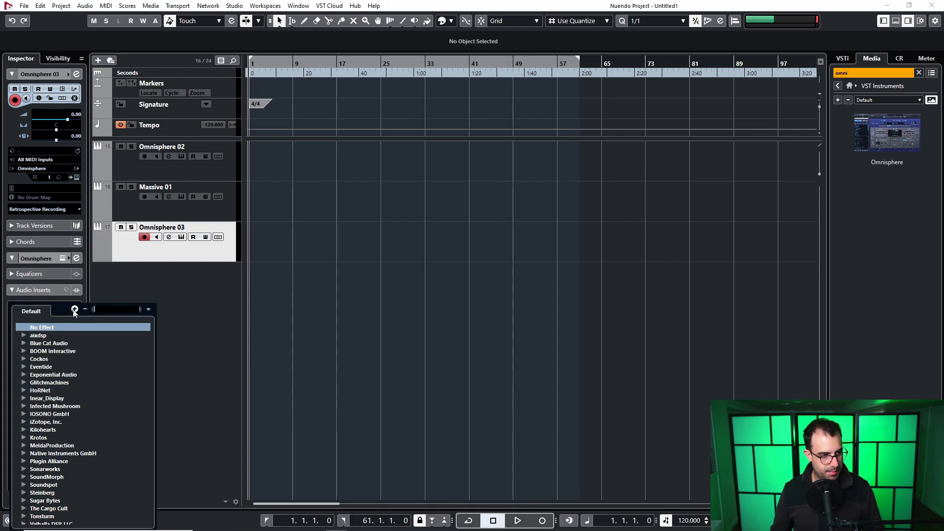
pyautogui.write('replik')
pyautogui.press('Return')
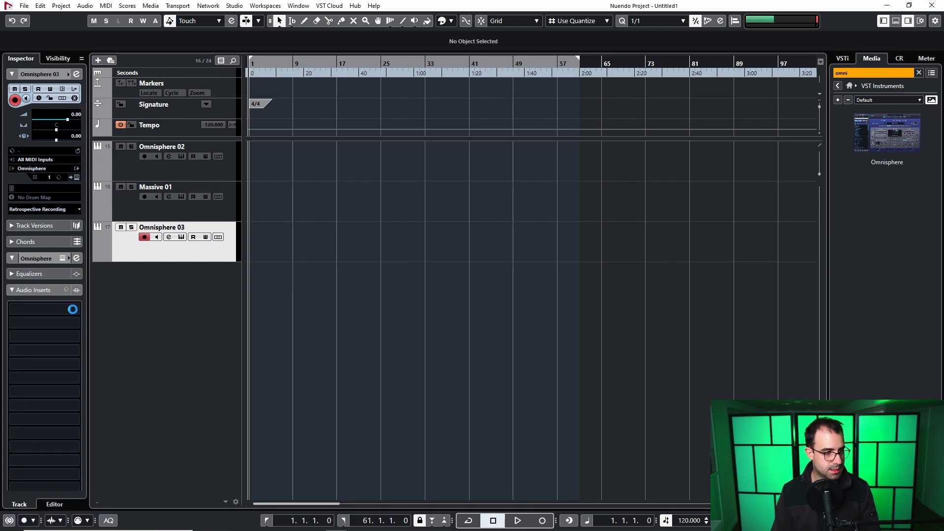
# Set Replika XT's mix to about 88% dry and 13% wet, and check the feedback amount
pyautogui.moveTo(396, 323); pyautogui.dragTo(396, 328)
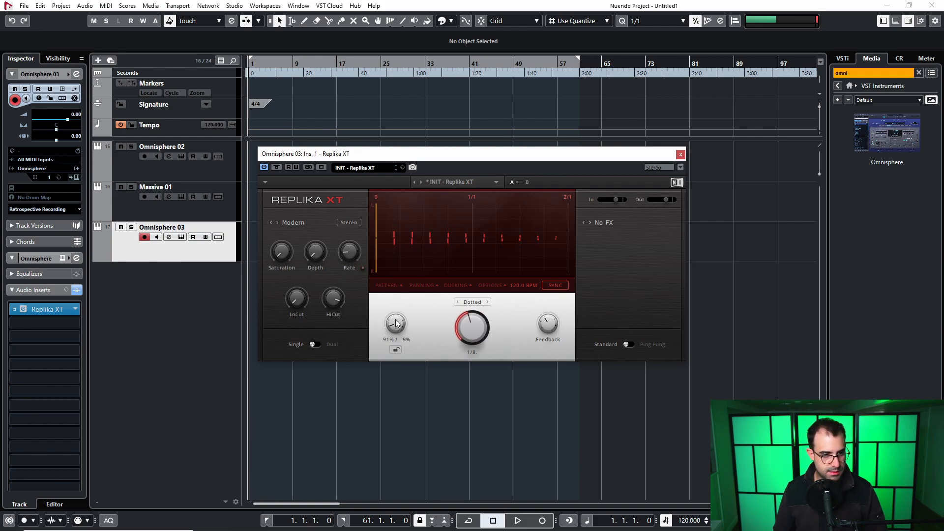
pyautogui.moveTo(396, 322); pyautogui.dragTo(397, 322)
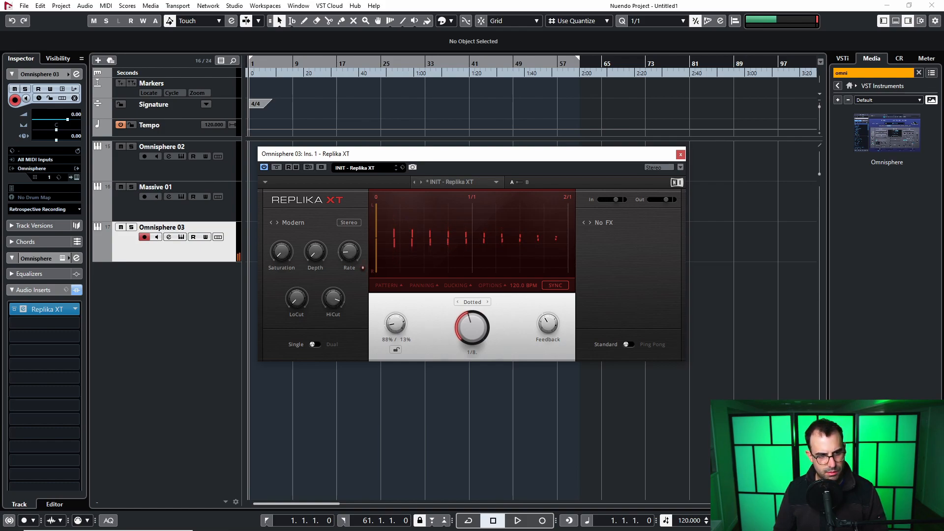
pyautogui.moveTo(550, 320)
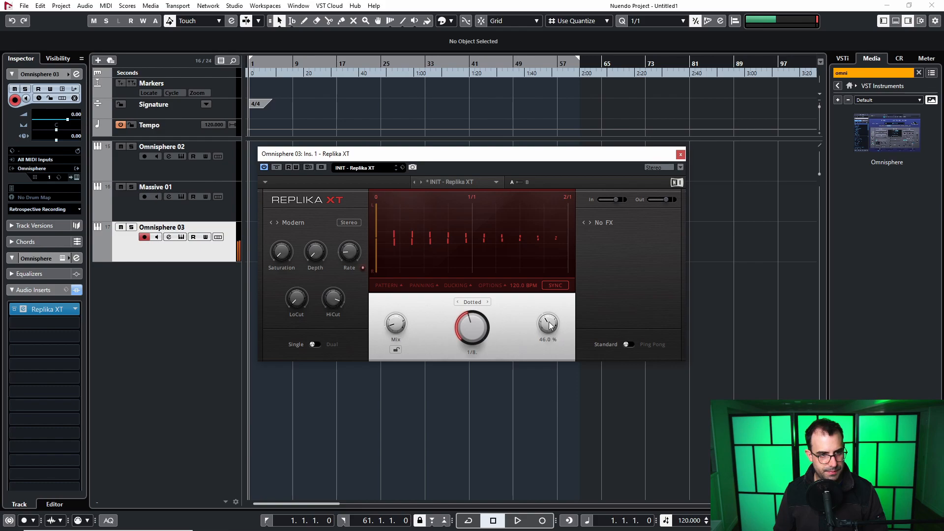
# Load the ADAPTIVERB reverb in the second audio insert slot of the Omnisphere 03 track
pyautogui.click(75, 321)
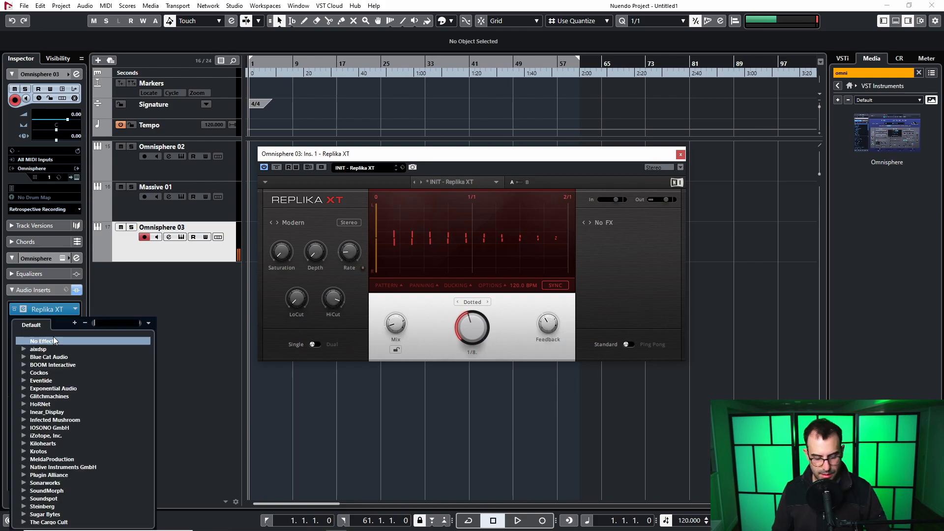
pyautogui.write('reverb')
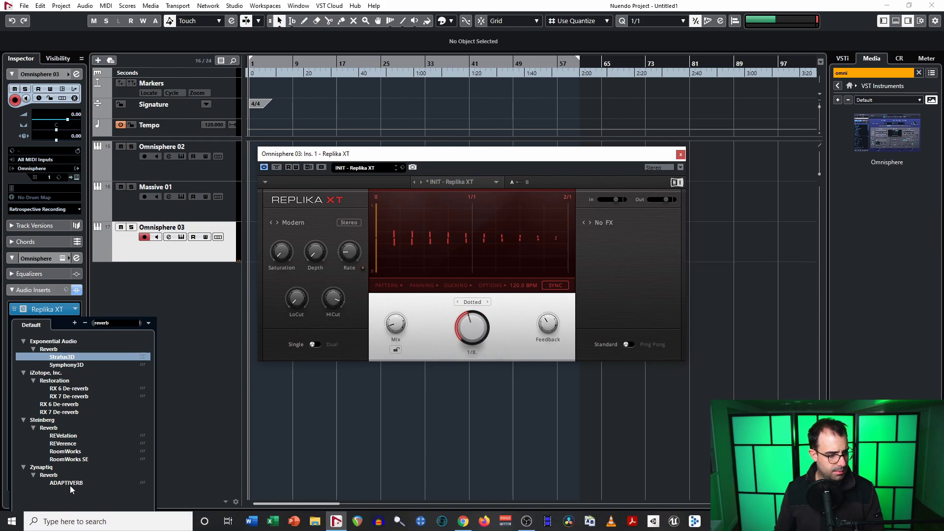
pyautogui.click(61, 360)
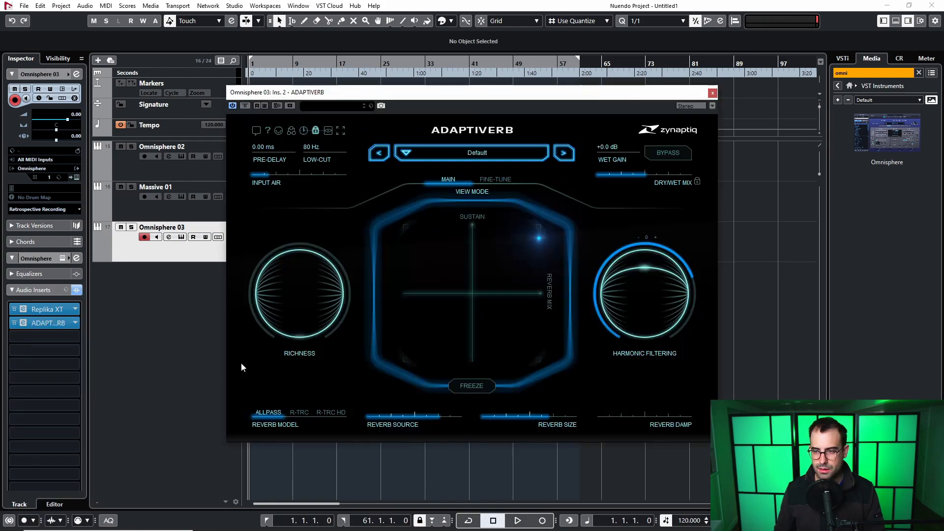
# Increase ADAPTIVERB's reverb size, set richness to 52, raise the dry/wet mix slightly, and close both effect windows
pyautogui.moveTo(549, 415); pyautogui.dragTo(564, 414)
pyautogui.moveTo(327, 322); pyautogui.dragTo(315, 273)
pyautogui.moveTo(645, 175); pyautogui.dragTo(659, 177)
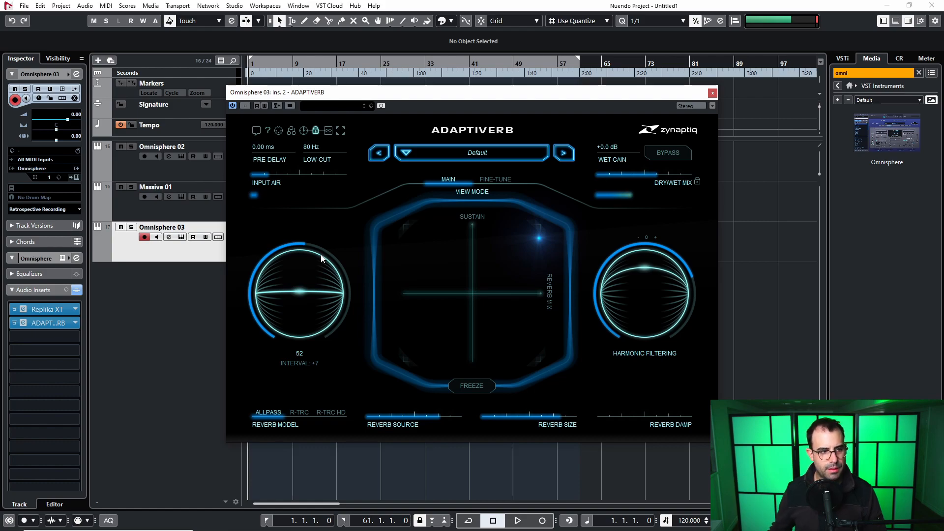
pyautogui.click(712, 93)
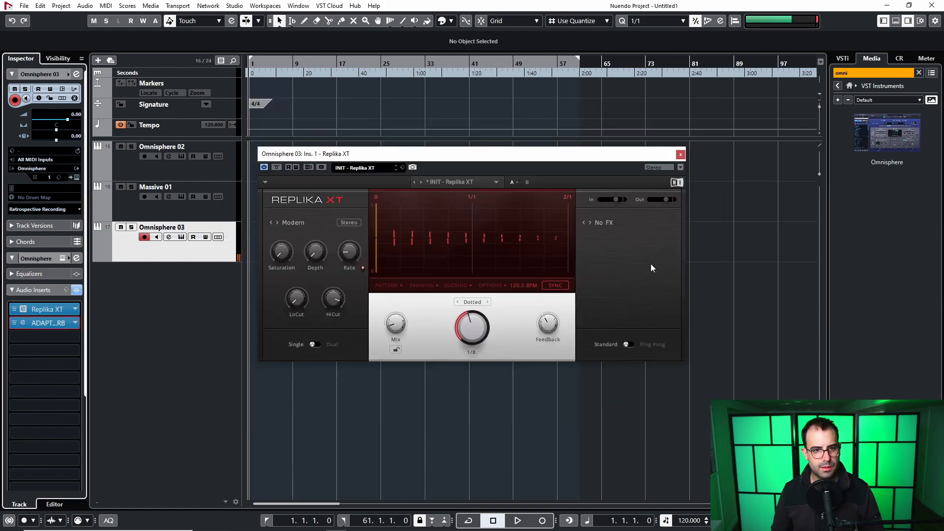
pyautogui.click(680, 154)
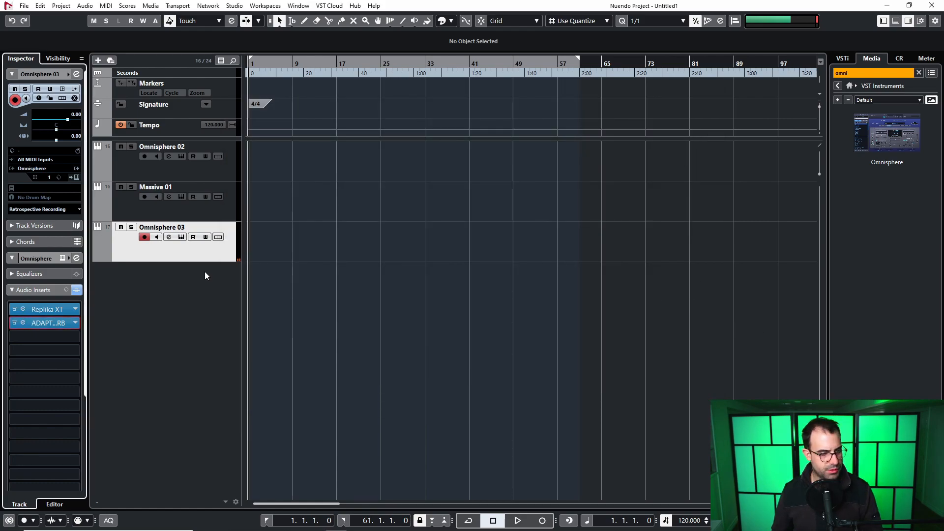
# Add Spectre as the third insert and boost its second band by about 5.2 dB near 190 Hz with a Q of 0.27
pyautogui.click(66, 338)
pyautogui.write('spectre')
pyautogui.press('Return')
pyautogui.moveTo(394, 246); pyautogui.dragTo(393, 222)
pyautogui.scroll(-3, 393, 221)
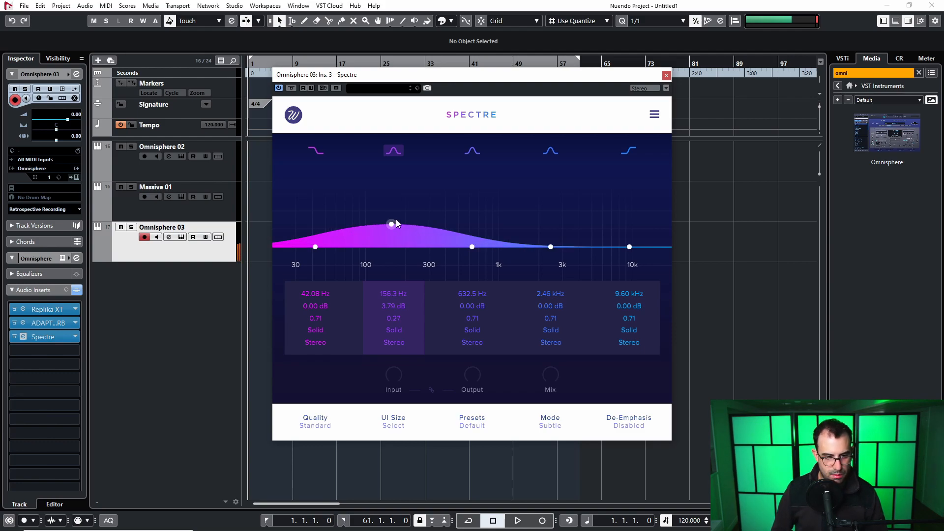
pyautogui.moveTo(391, 225)
pyautogui.mouseDown()
pyautogui.moveTo(392, 215)
pyautogui.moveTo(419, 215)
pyautogui.moveTo(398, 214)
pyautogui.mouseUp()
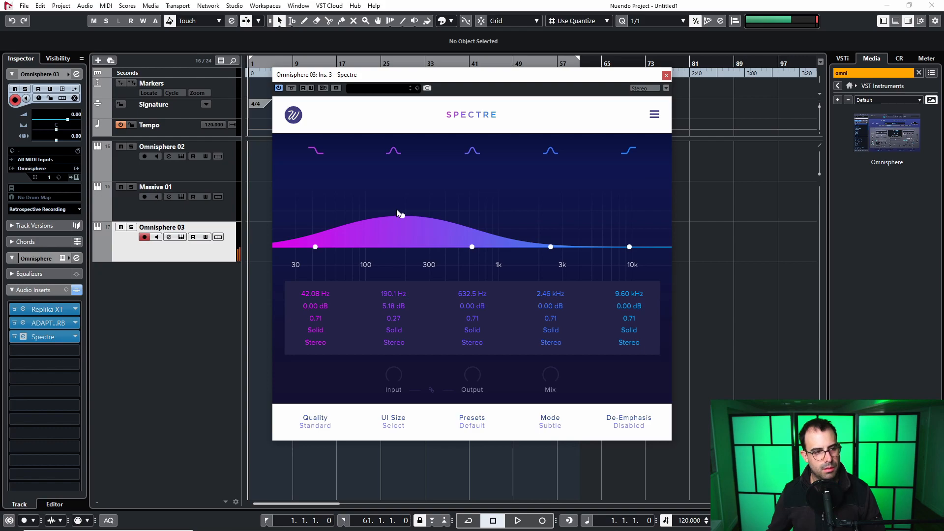
pyautogui.click(666, 75)
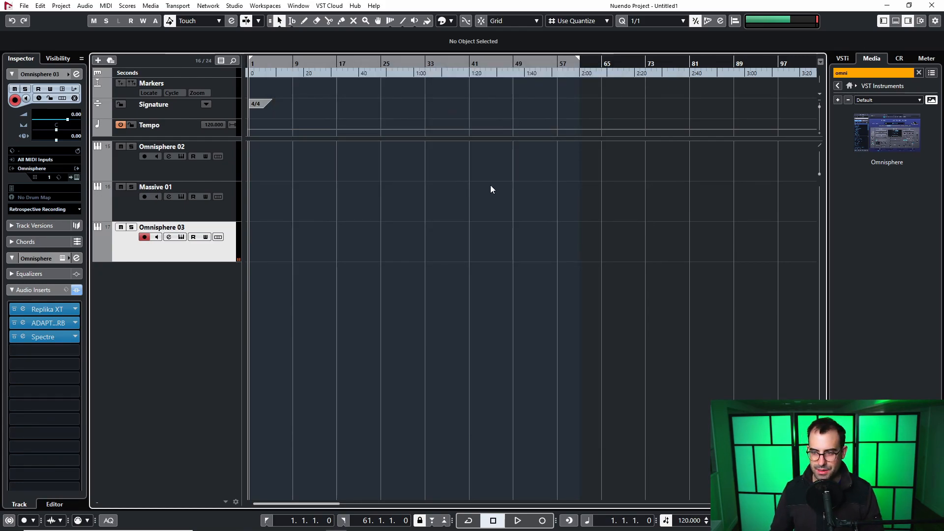
# Open Massive on the Massive 01 track, change its noise type to White, and adjust Filter 1's cutoff
pyautogui.click(133, 210)
pyautogui.click(77, 177)
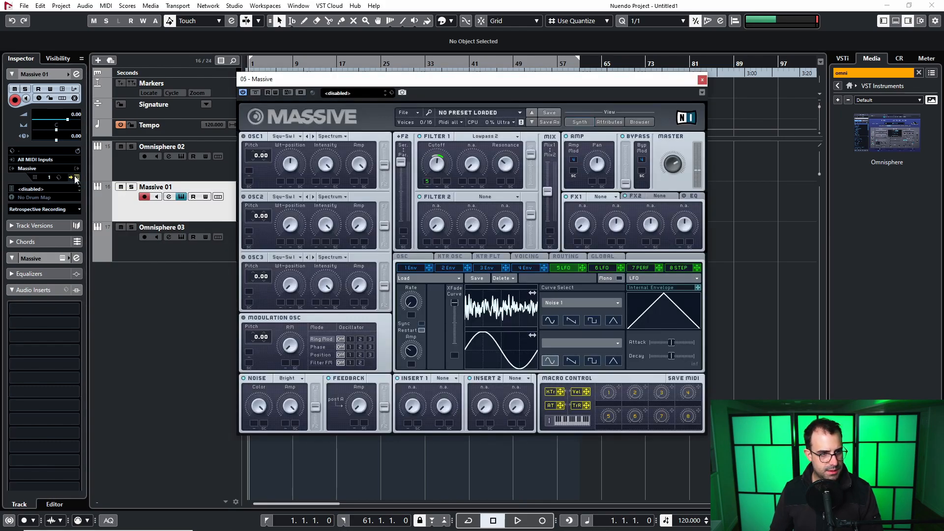
pyautogui.moveTo(397, 79); pyautogui.dragTo(417, 81)
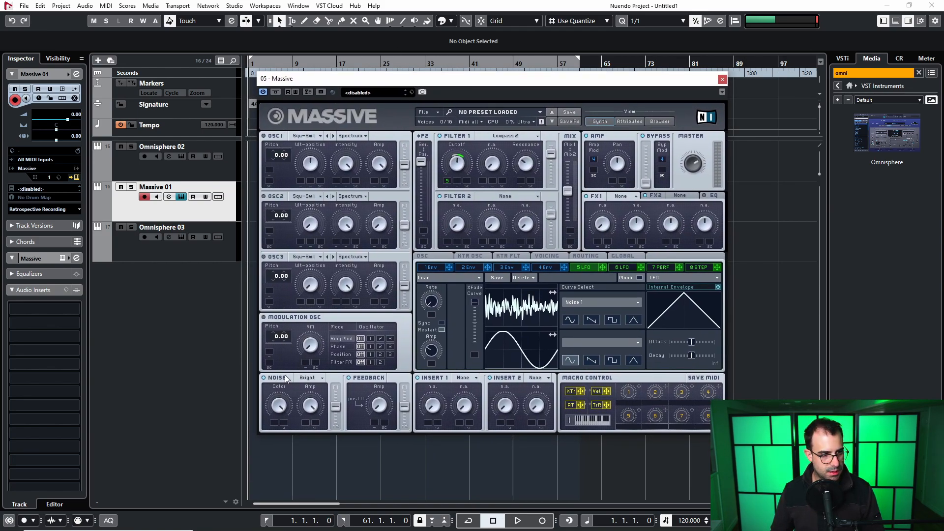
pyautogui.click(316, 379)
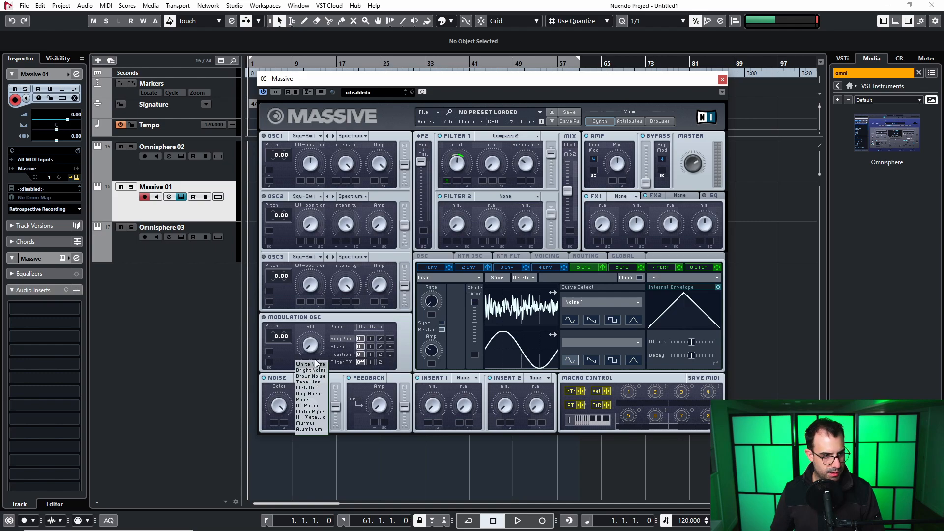
pyautogui.click(313, 355)
pyautogui.click(317, 380)
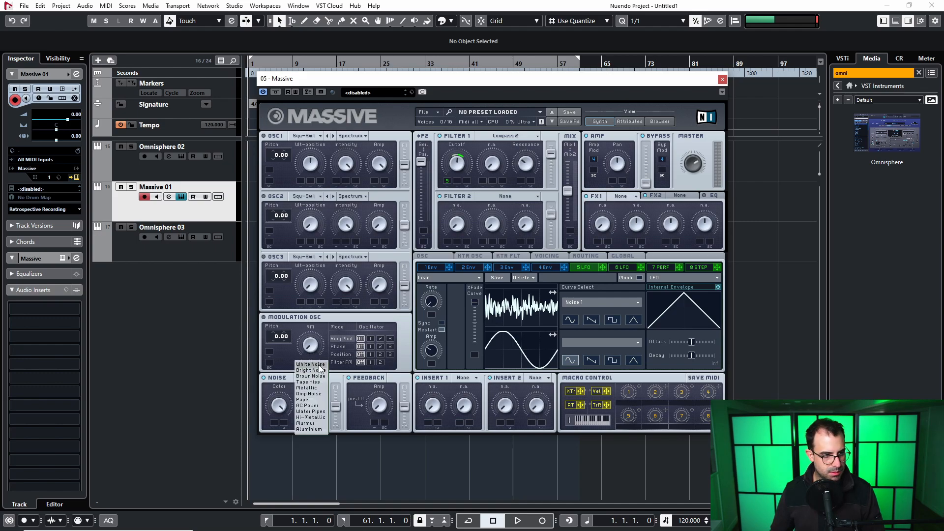
pyautogui.click(322, 371)
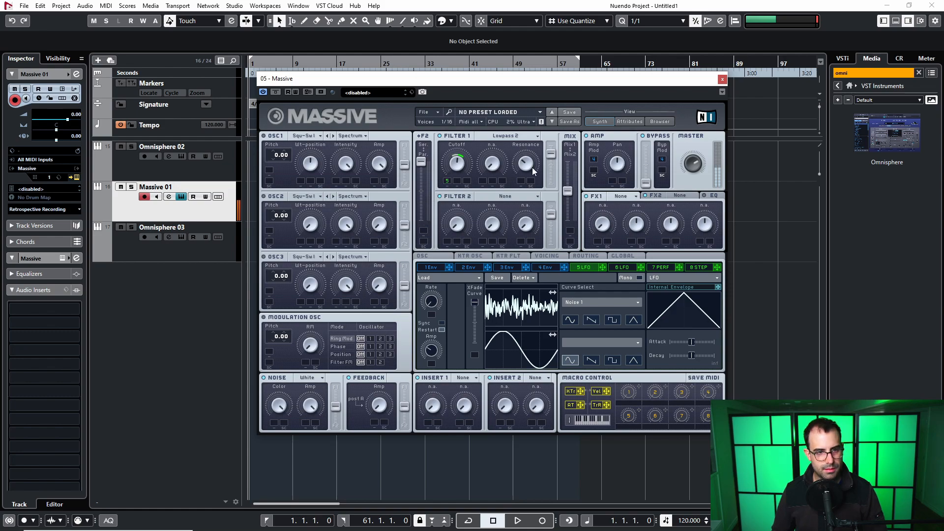
pyautogui.moveTo(458, 158); pyautogui.dragTo(462, 172)
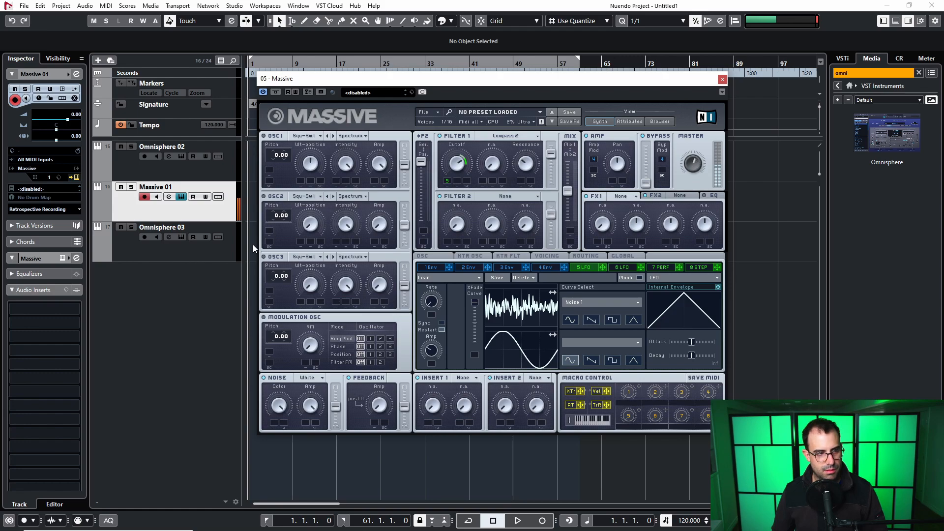
# Add Omnisphere 03 to the track selection to layer it with Massive 01, lower Massive's master volume, and close its window
pyautogui.click(144, 246)
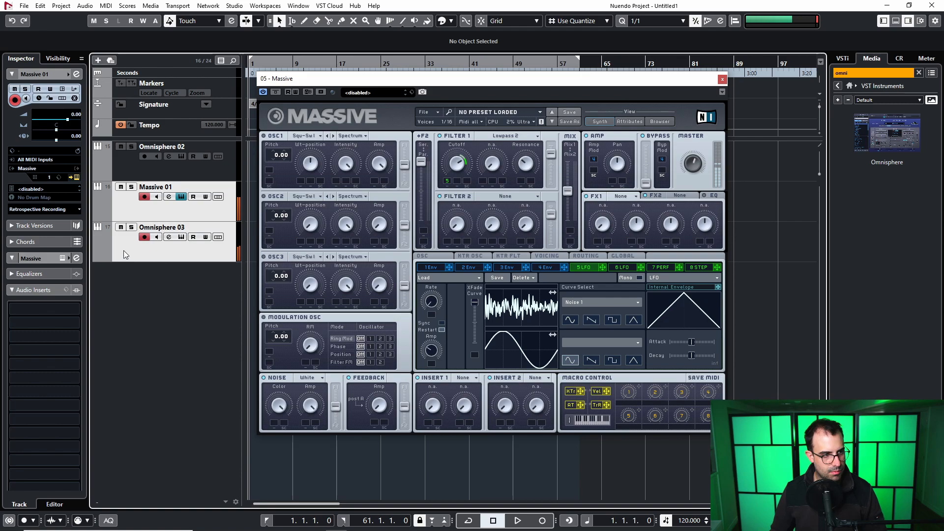
pyautogui.moveTo(695, 157); pyautogui.dragTo(694, 176)
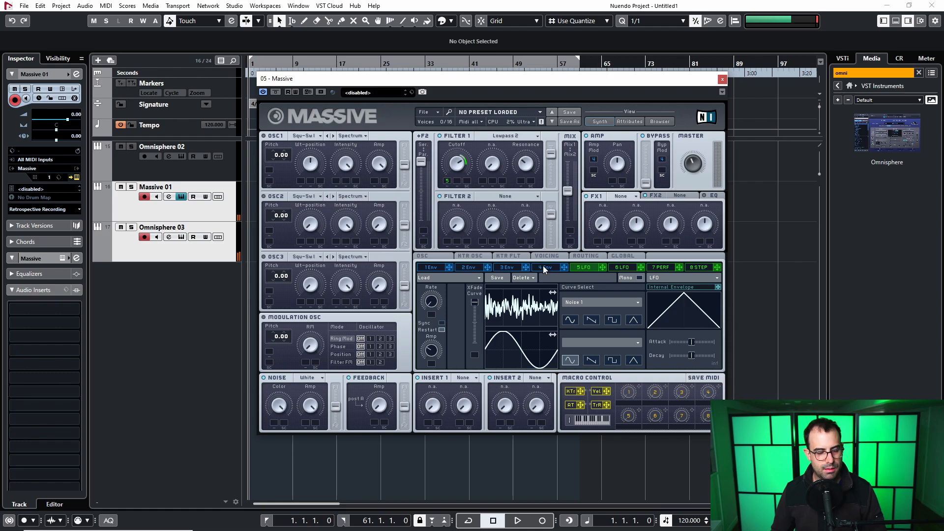
pyautogui.click(722, 79)
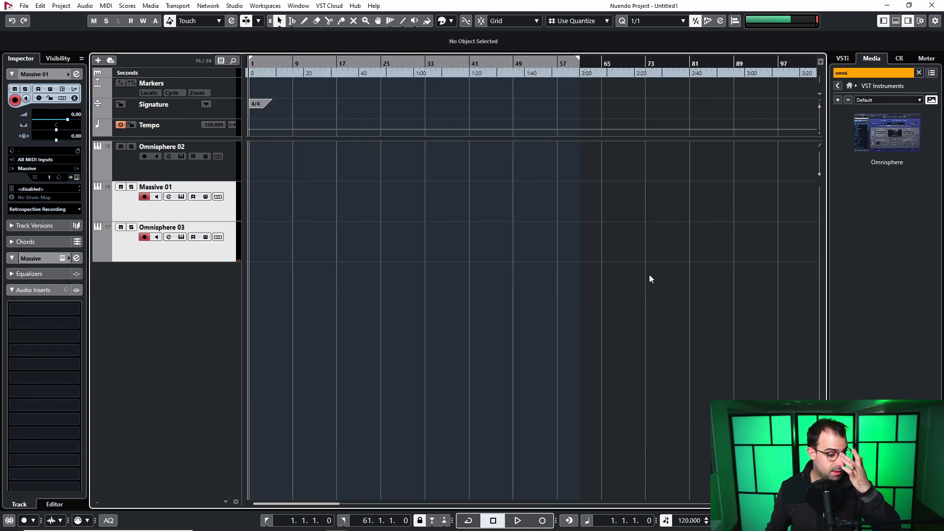
# Select the Omnisphere 03 track on its own, followed by Massive 01 alone, to compare the two layers
pyautogui.click(224, 259)
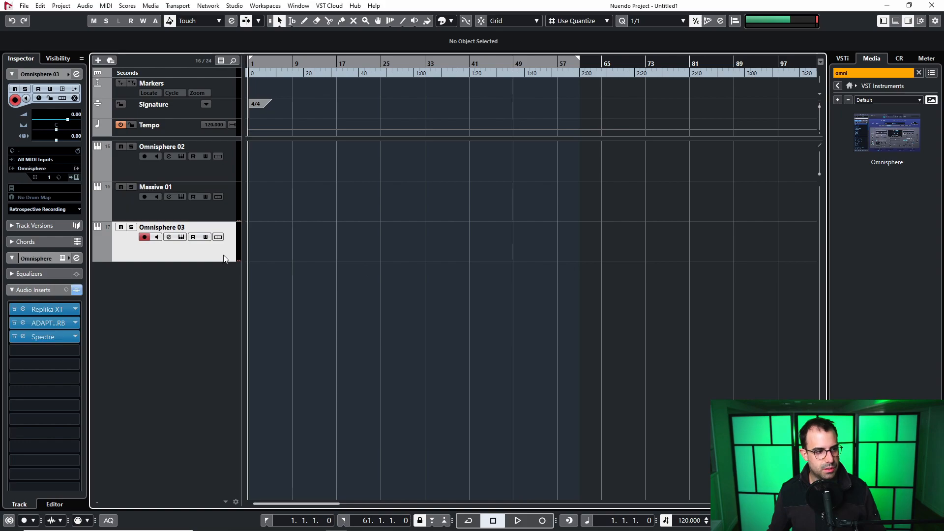
pyautogui.click(124, 212)
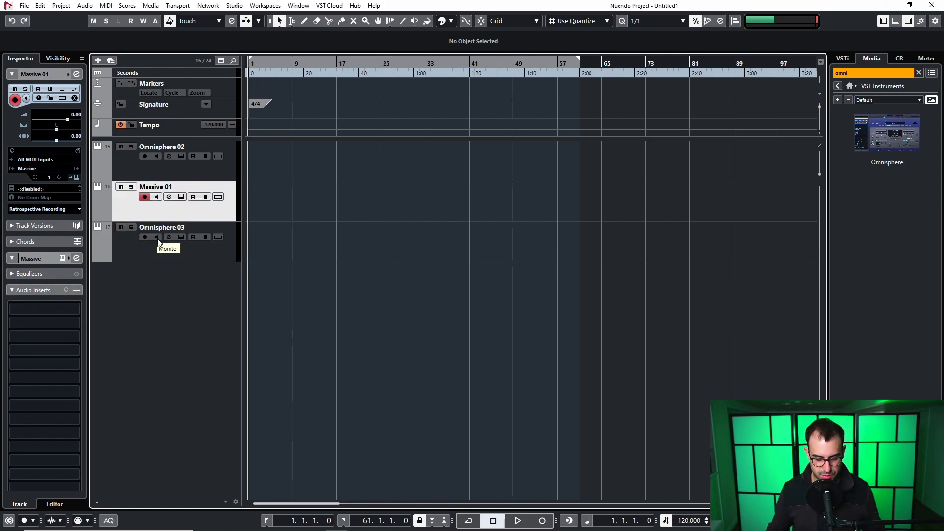